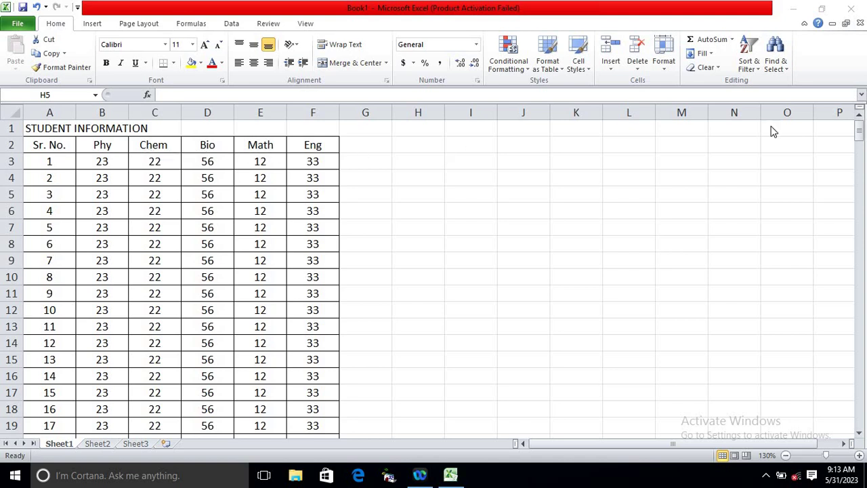
- Check the first three pages of the student table's print preview, and return to the worksheet
click(860, 136)
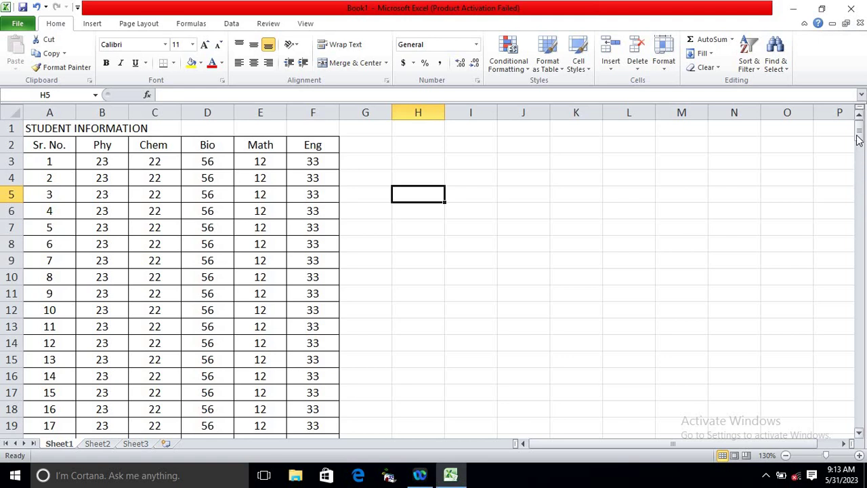
mouse_move(859, 134)
mouse_down()
mouse_move(861, 180)
mouse_move(860, 128)
mouse_up()
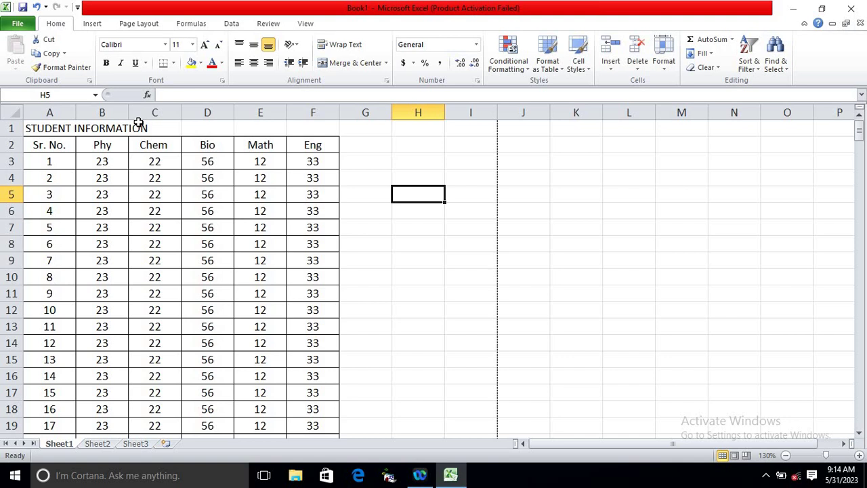
click(18, 25)
click(22, 191)
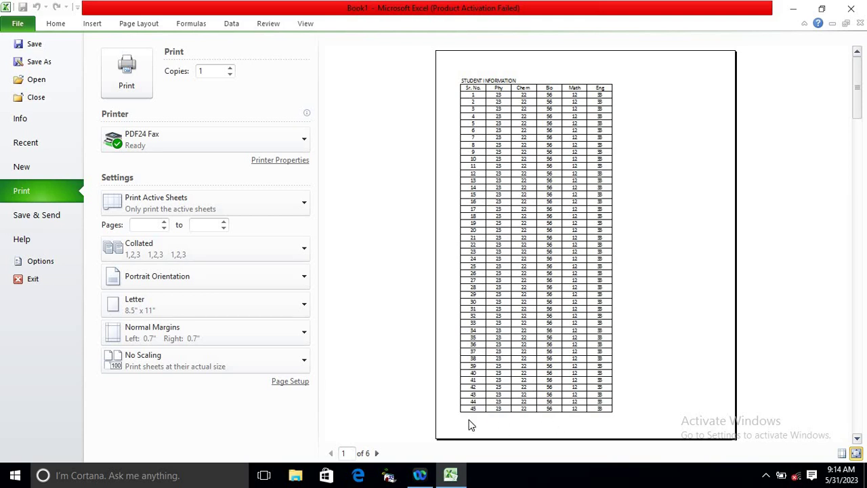
click(376, 453)
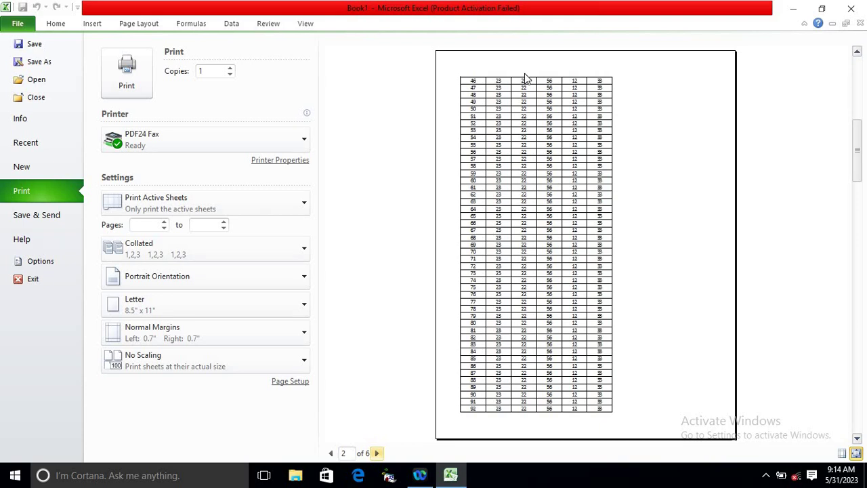
click(377, 453)
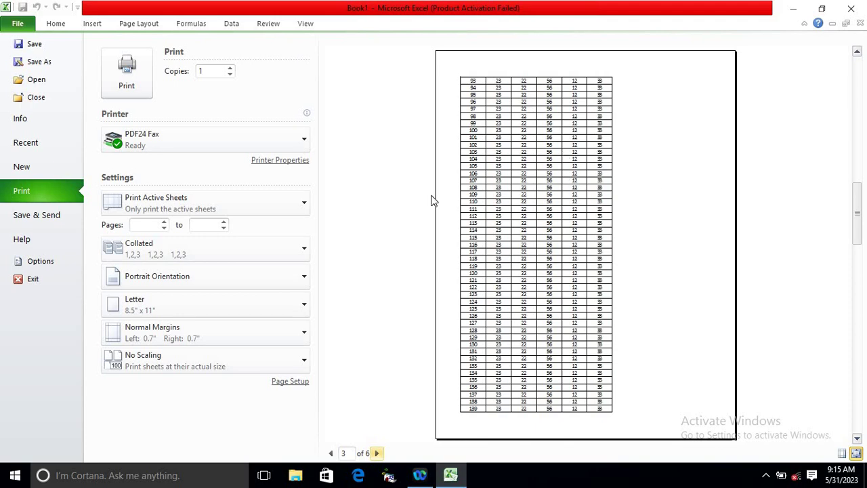
click(55, 24)
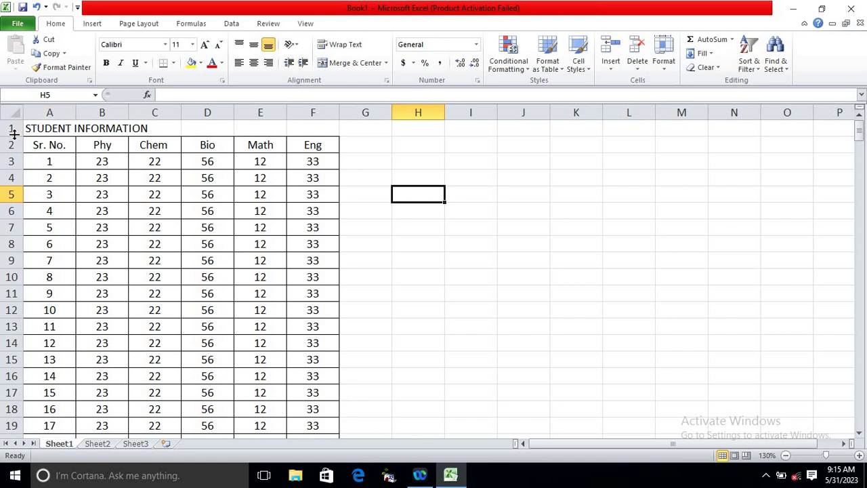
- Increase the height of row 1, which holds the STUDENT INFORMATION title
drag(13, 136, 329, 143)
click(55, 133)
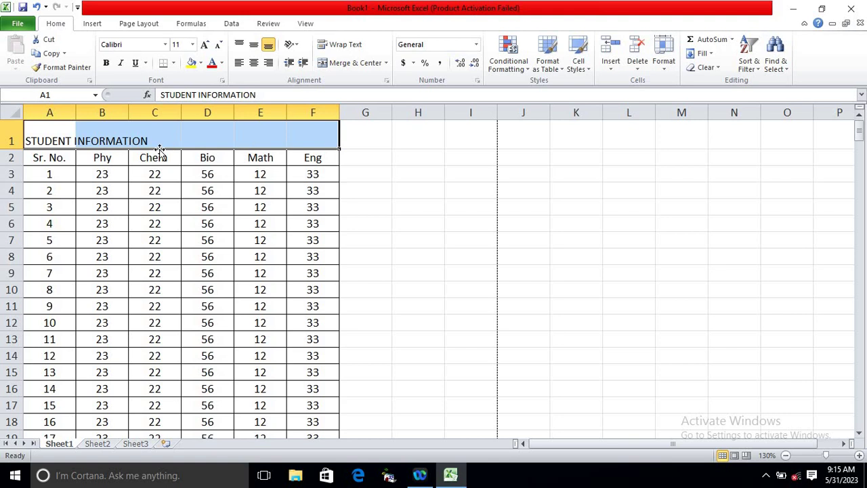
click(424, 185)
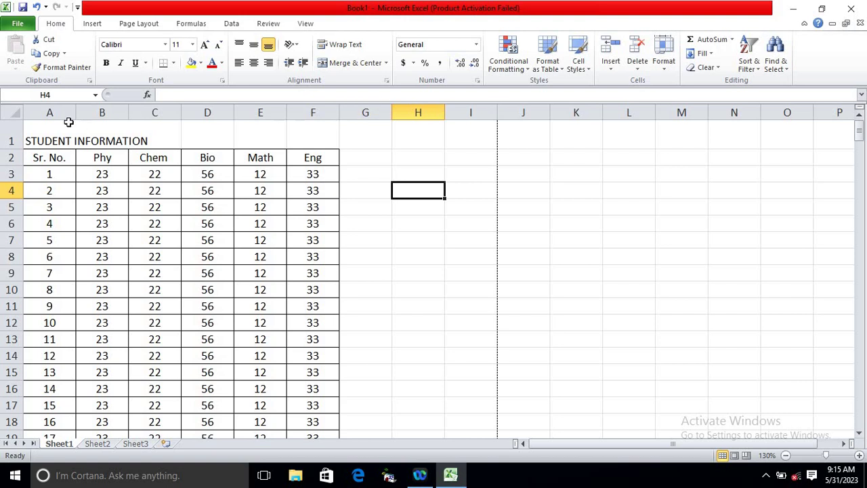
- Widen columns A through F equally so the student table takes up more of the page width
drag(42, 112, 325, 193)
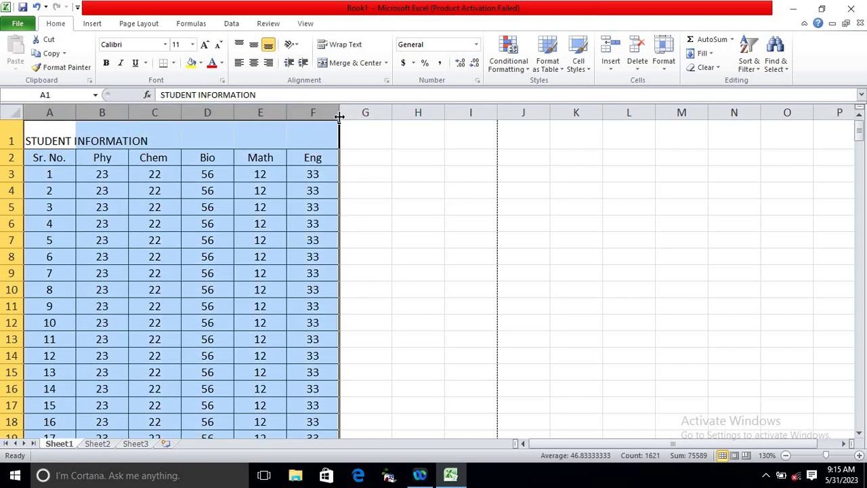
drag(339, 116, 353, 120)
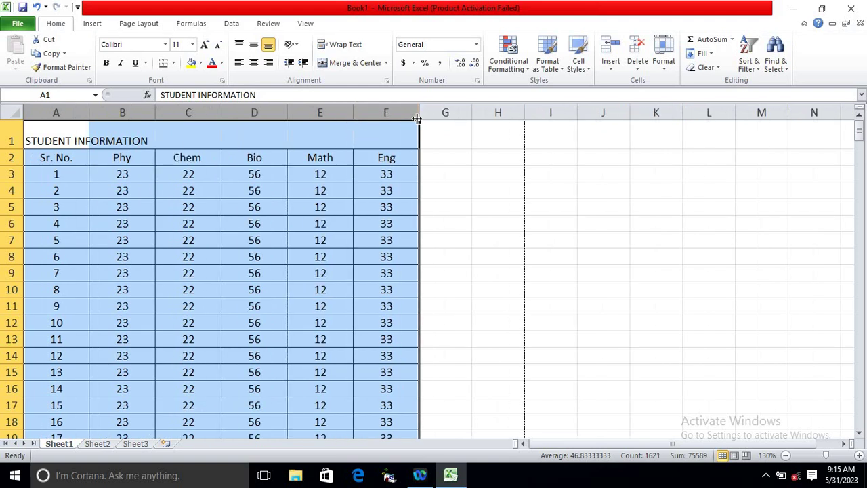
drag(420, 119, 428, 116)
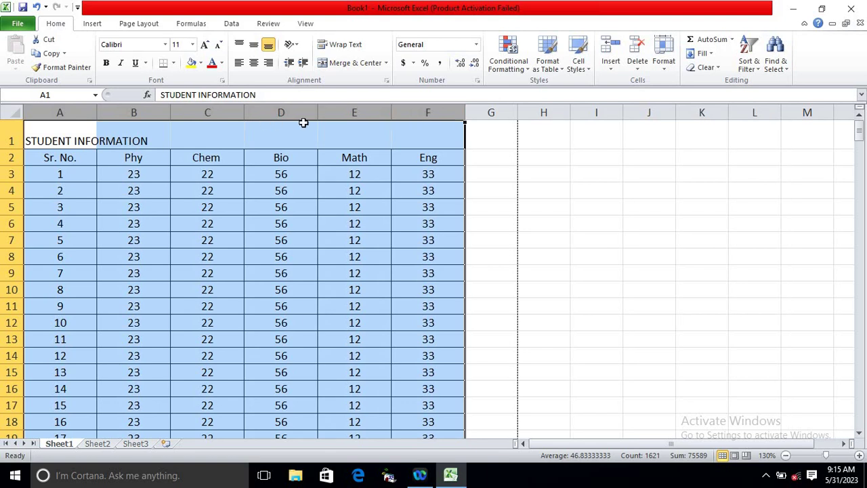
click(568, 177)
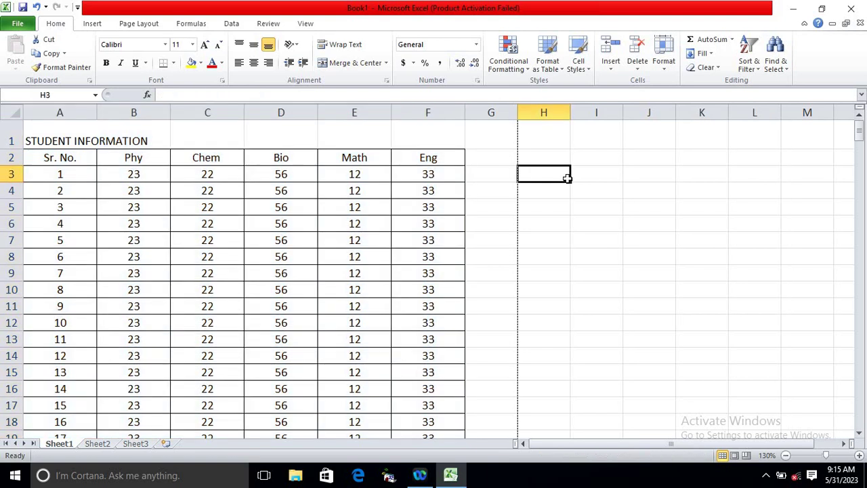
- Check how the resized table fits the page in the print preview, and return to the worksheet
click(20, 26)
click(22, 190)
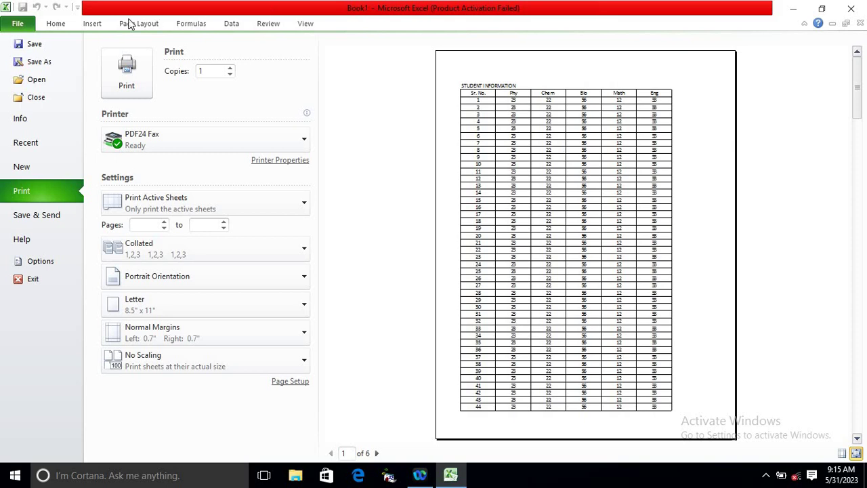
click(55, 24)
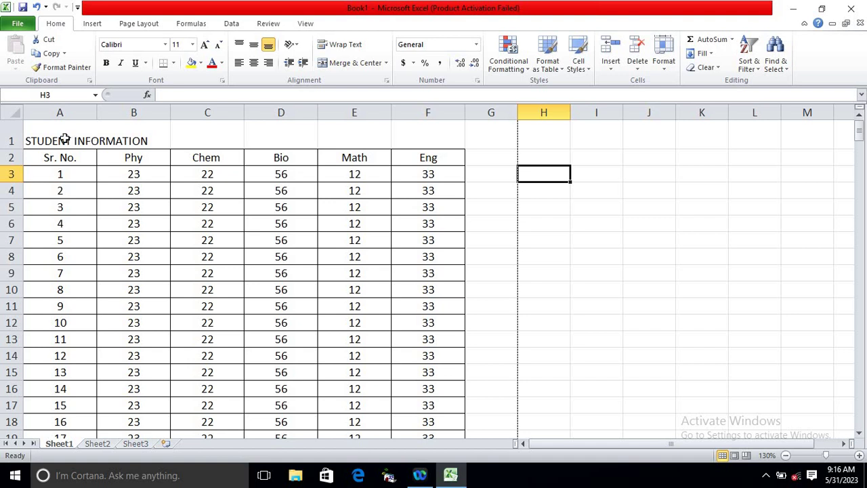
- Merge and center the STUDENT INFORMATION title across A1:F1 and middle-align it vertically
click(36, 140)
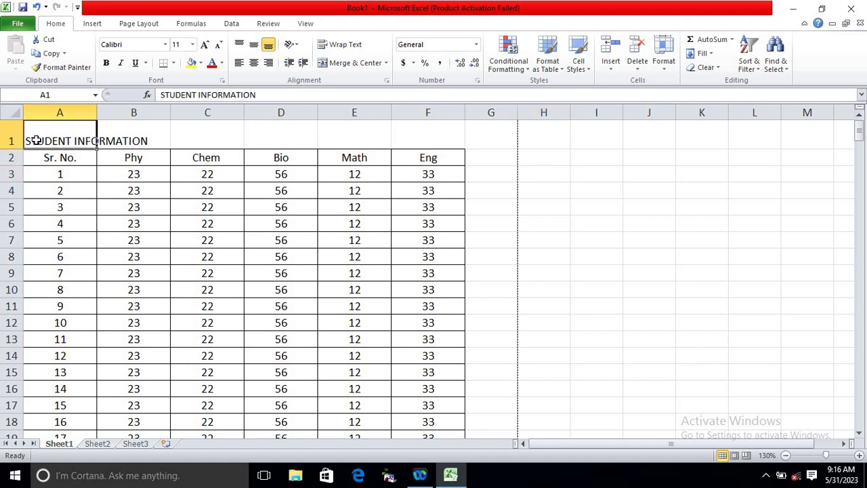
drag(36, 140, 424, 145)
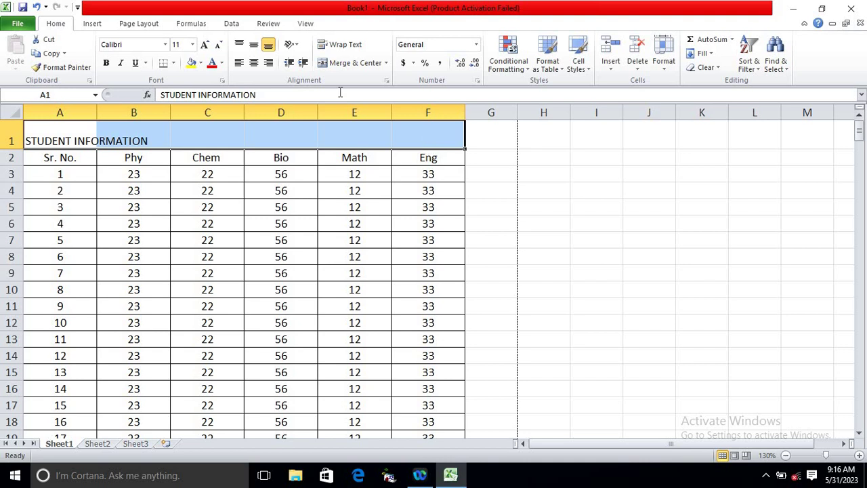
click(352, 66)
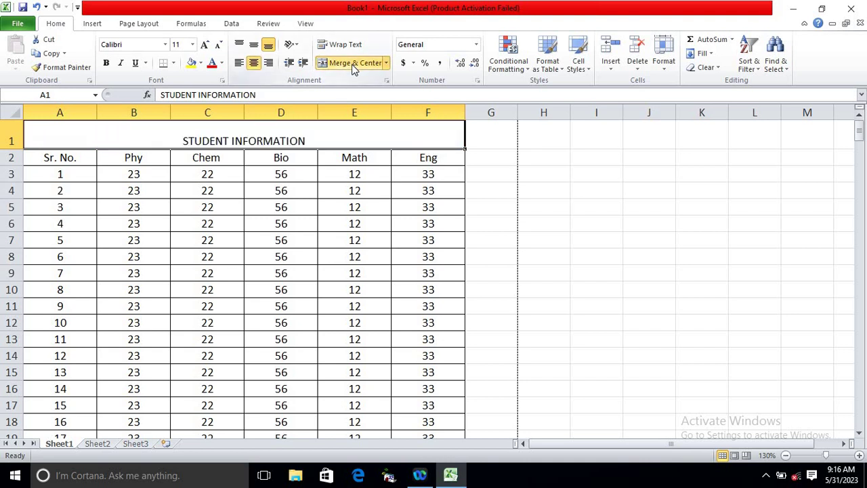
click(254, 44)
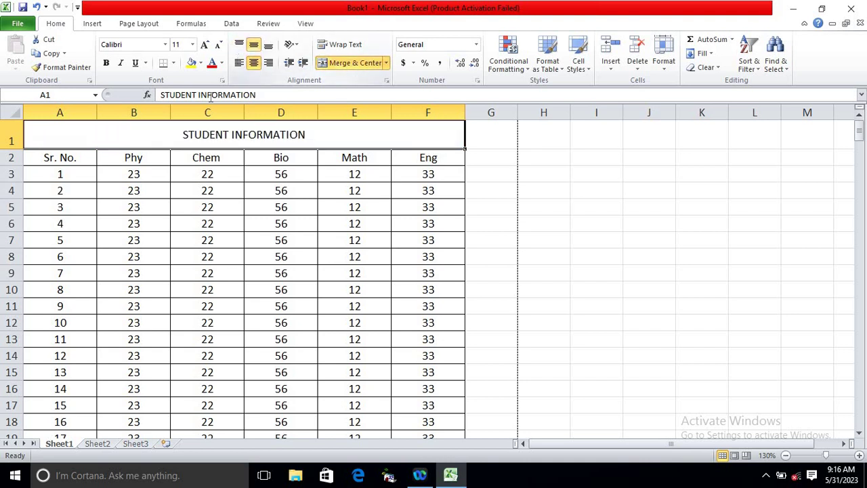
- Make the STUDENT INFORMATION title bold and set its font size to 14
click(106, 63)
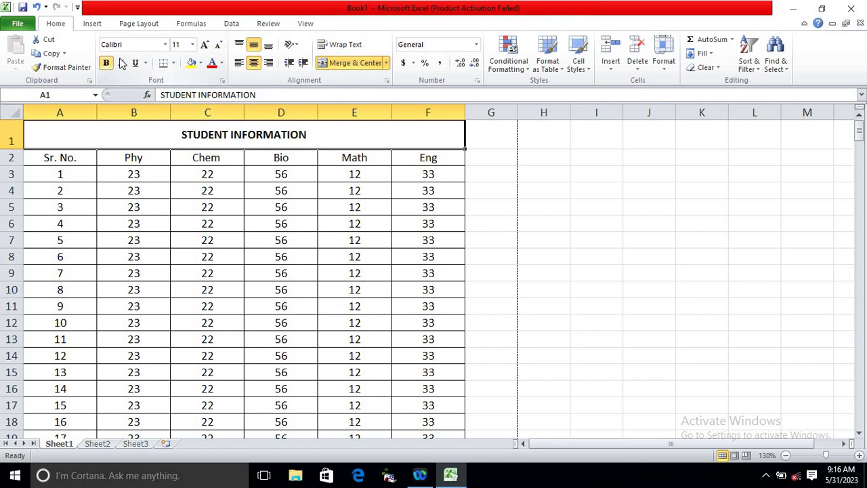
click(205, 45)
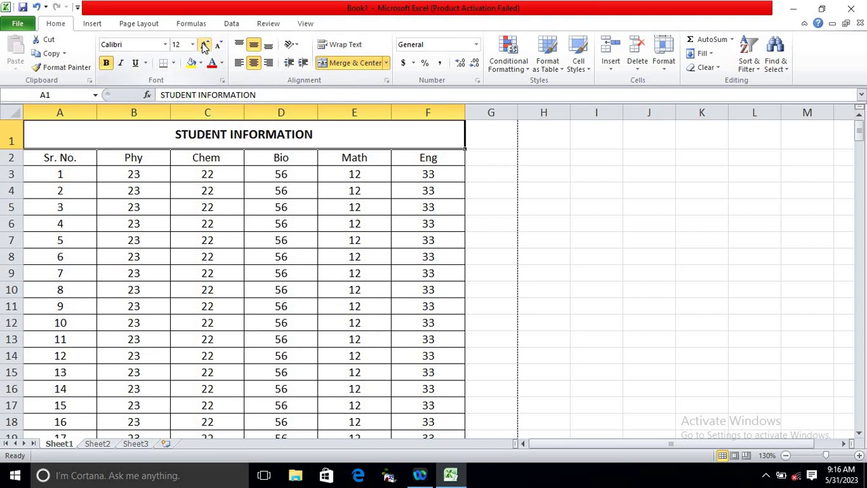
click(204, 45)
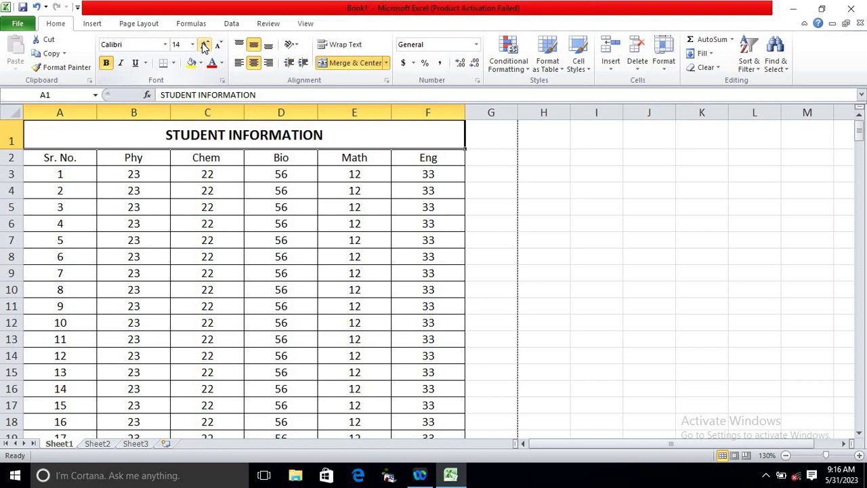
click(488, 142)
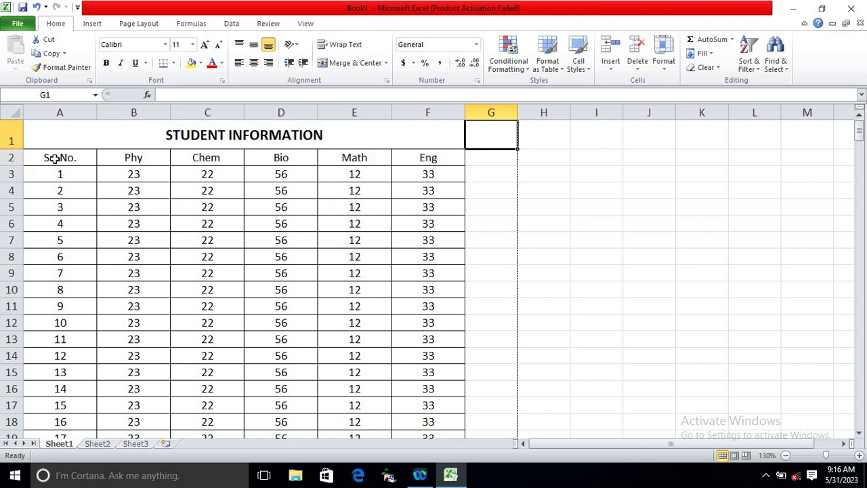
- Make the column headings in A2:F2 bold and set their font size to 12
drag(55, 157, 416, 166)
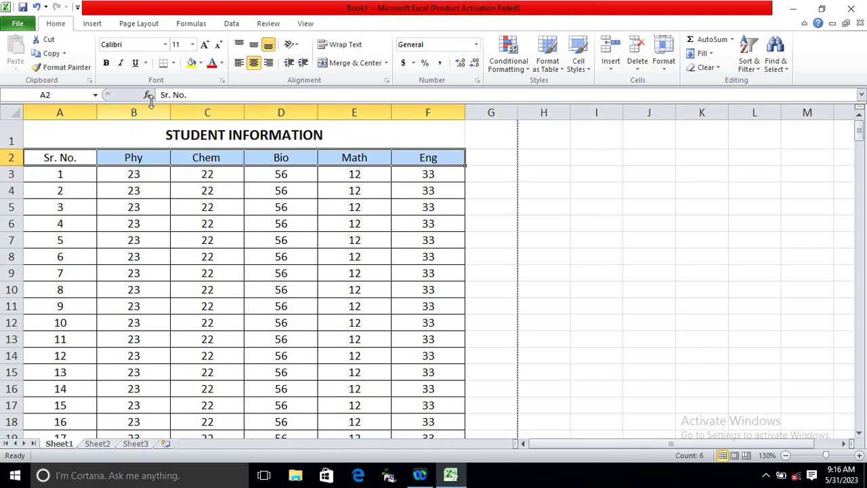
click(106, 62)
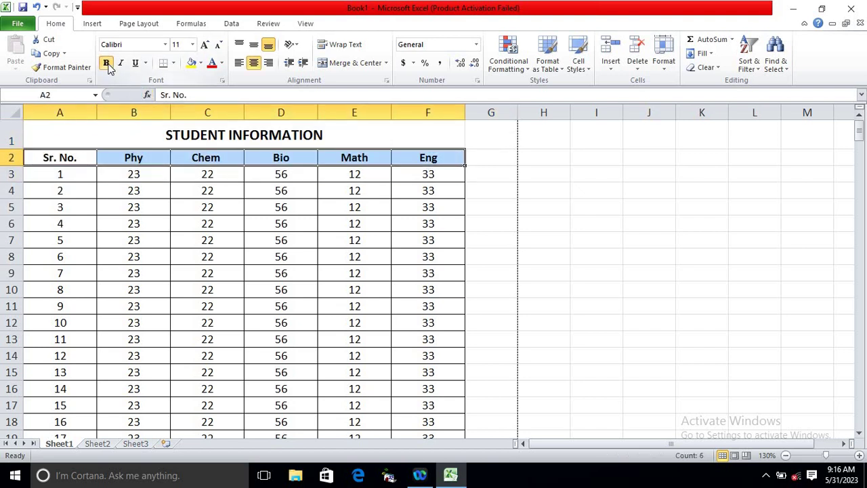
click(204, 48)
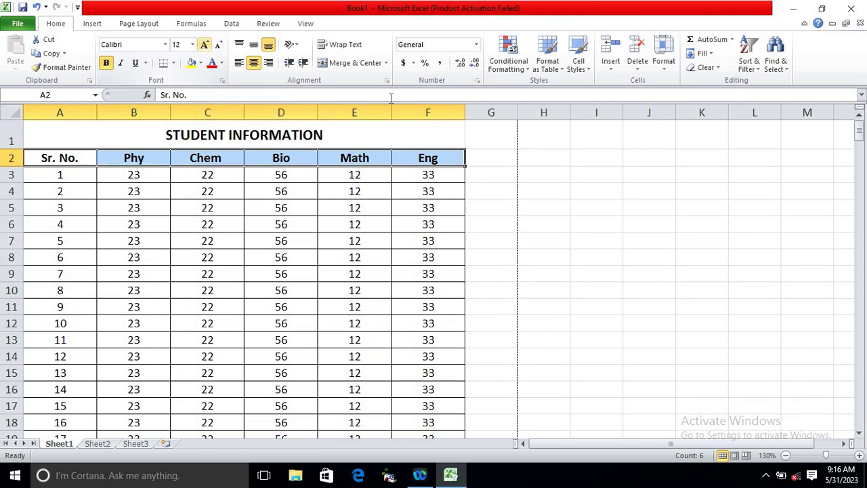
click(582, 227)
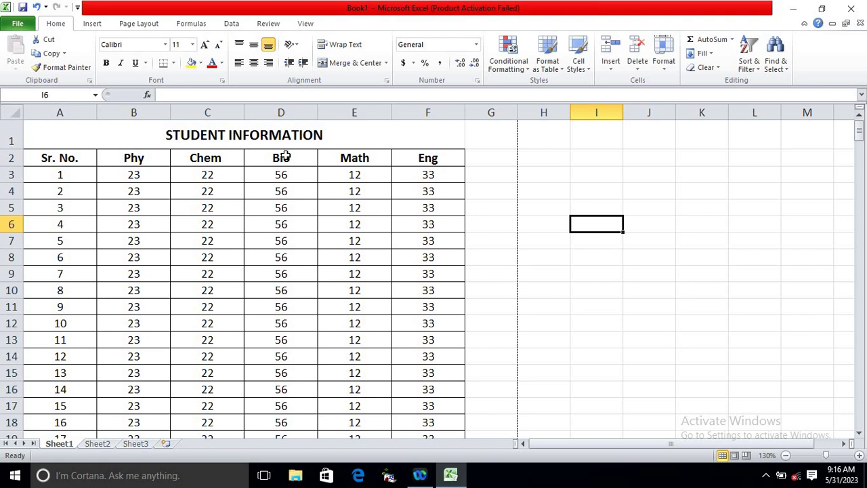
- Set rows $1:$2 as the print title rows to repeat at the top of every page
click(144, 27)
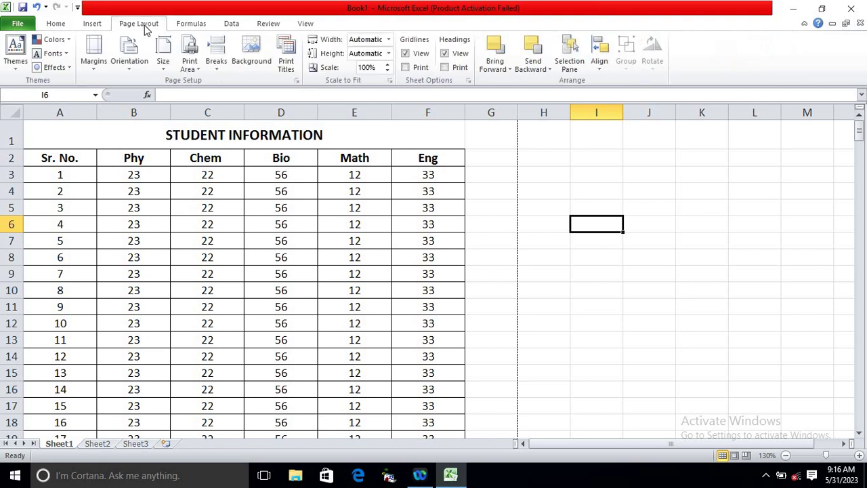
click(287, 68)
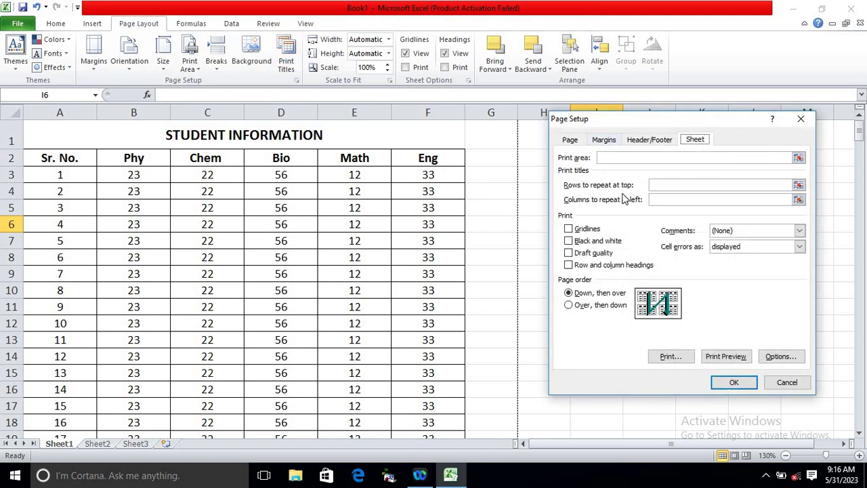
click(770, 186)
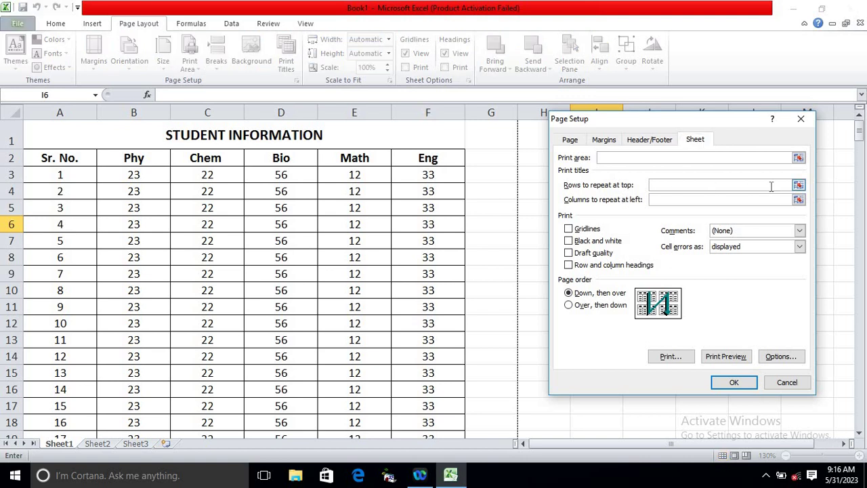
drag(27, 129, 389, 160)
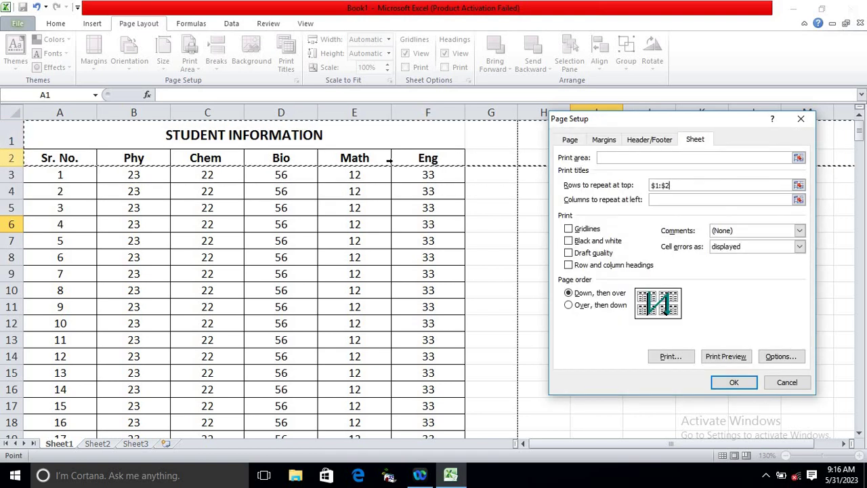
click(730, 383)
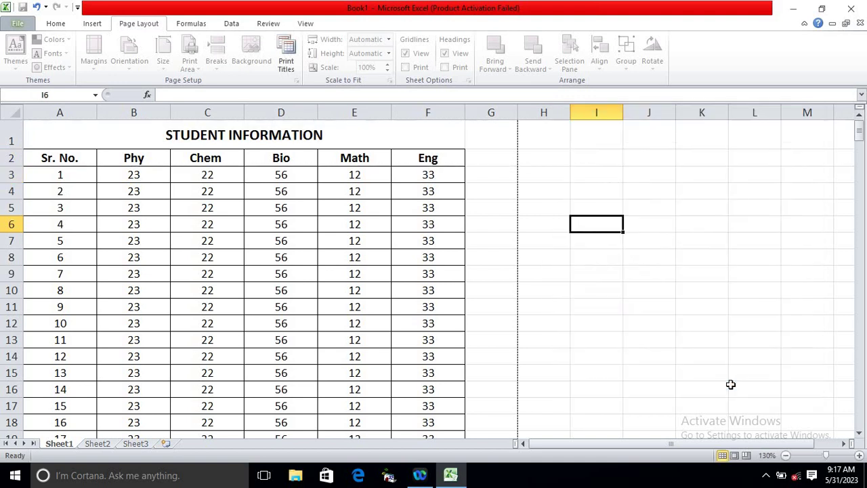
- Check the title and heading rows on the first three print preview pages, and return to the worksheet
click(8, 23)
click(30, 192)
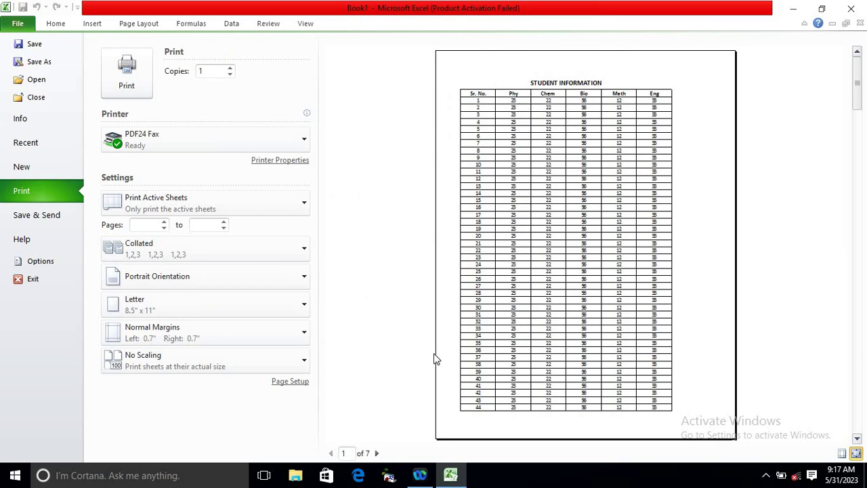
click(378, 453)
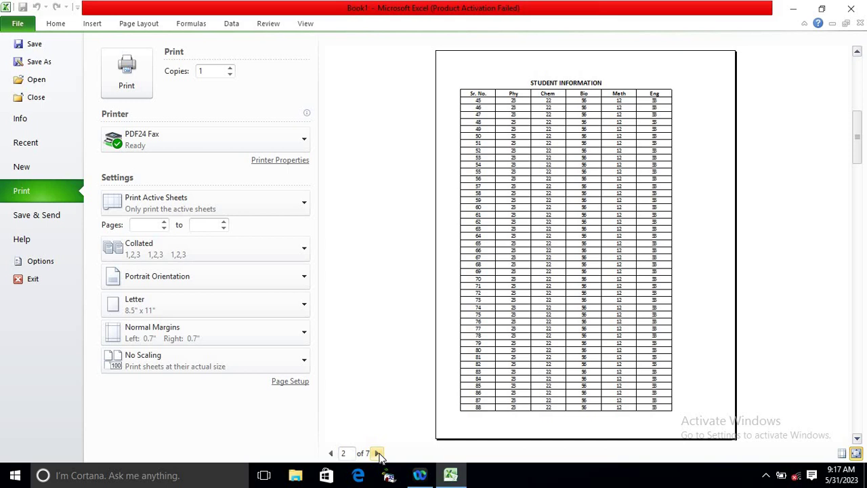
click(378, 454)
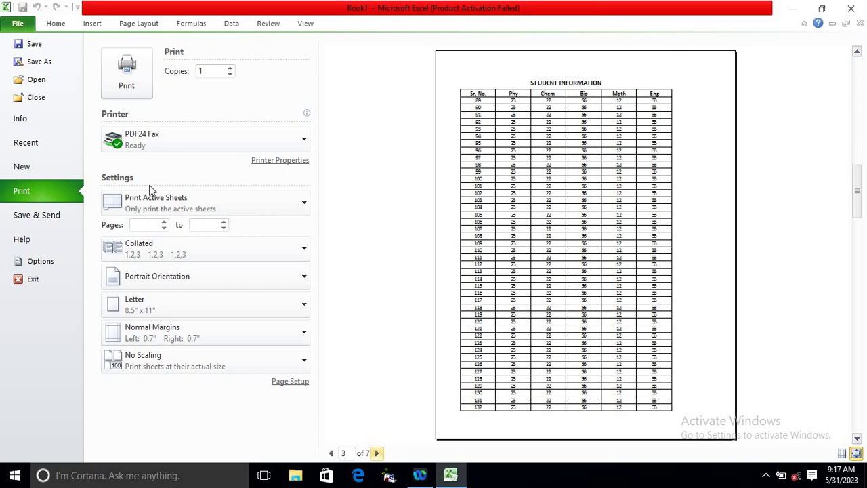
click(57, 28)
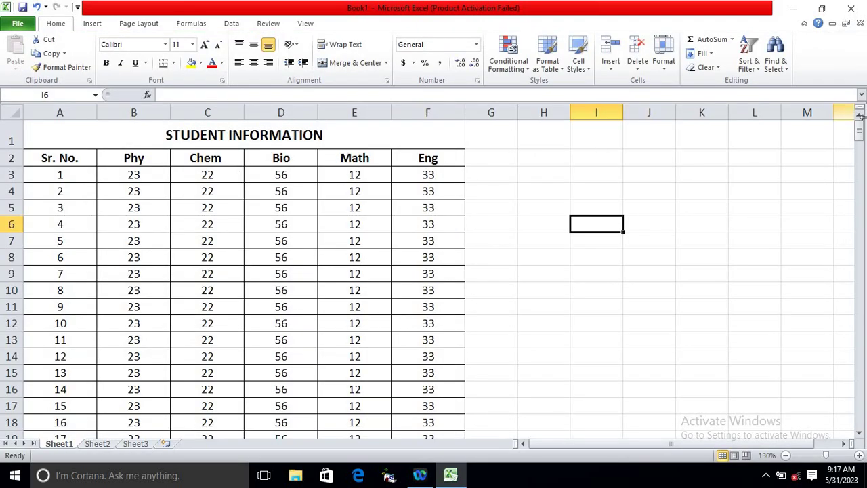
- Start a custom footer for the worksheet and enter FIRST SIGN in its left section
mouse_move(857, 141)
mouse_down()
mouse_move(859, 151)
mouse_move(862, 130)
mouse_up()
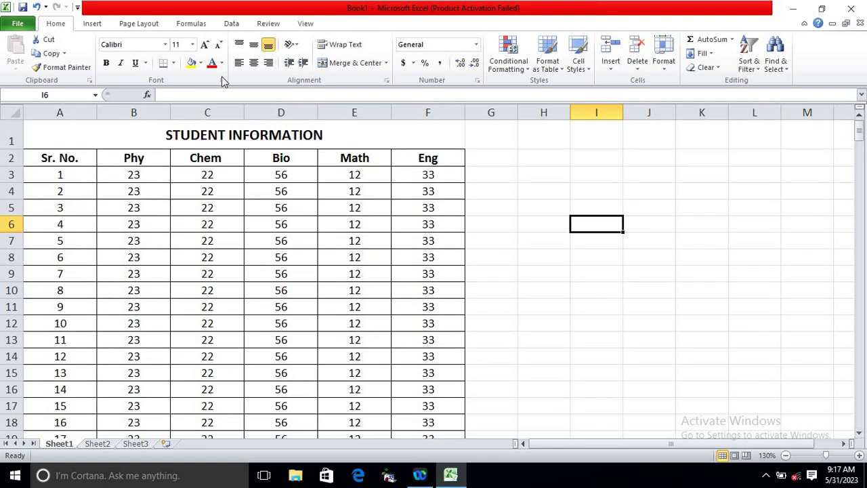
click(138, 24)
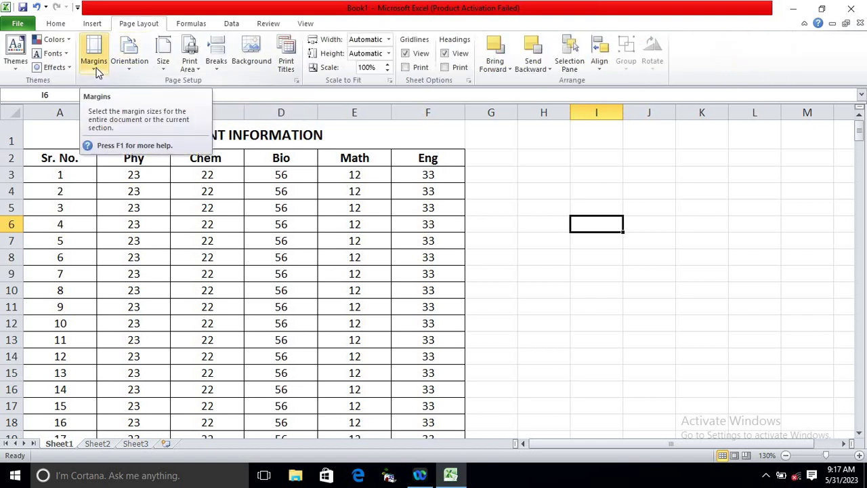
click(96, 74)
click(129, 219)
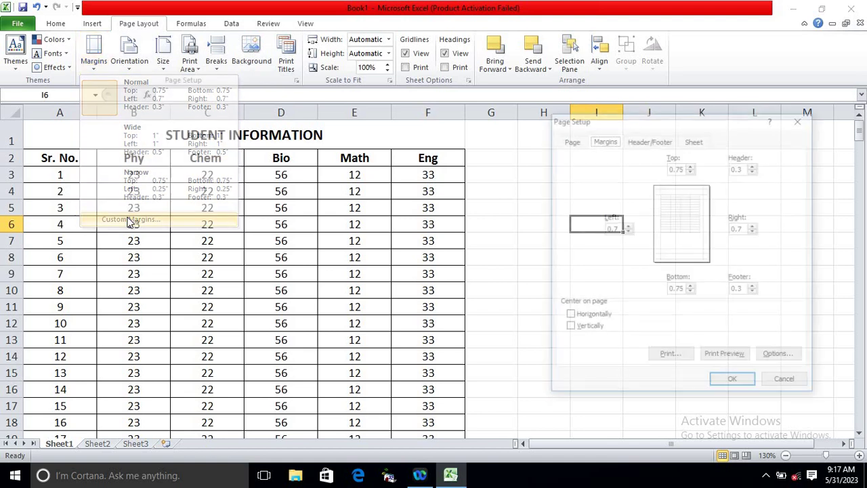
click(656, 140)
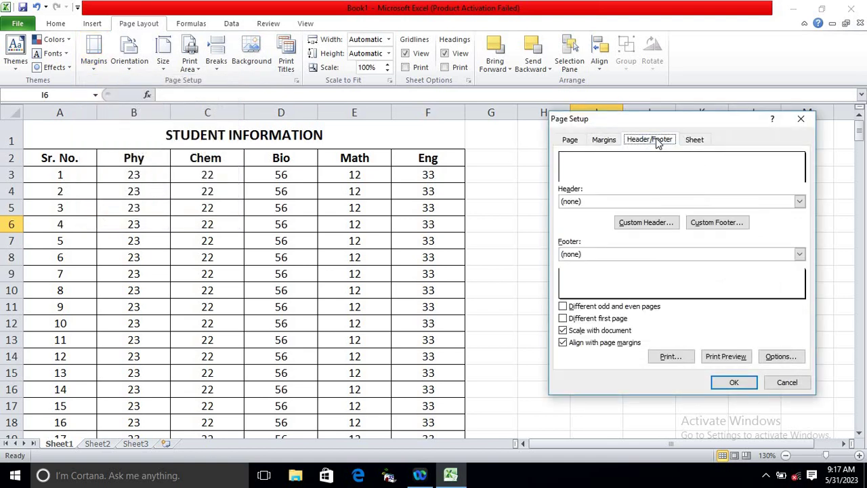
click(723, 223)
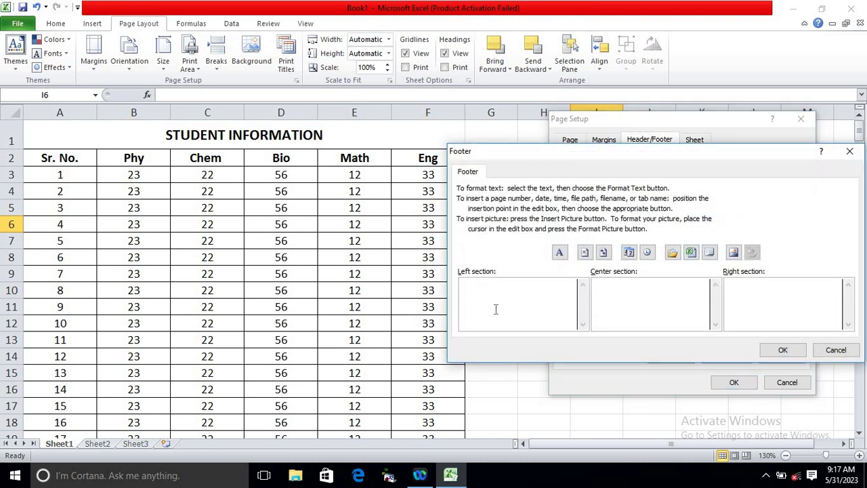
text(FIRST S)
text(IN)
text(N)
- Enter SECOND SIGN in the footer's center section and THIRD SIGN followed by the page number code in the right section
click(608, 289)
text(SECOND )
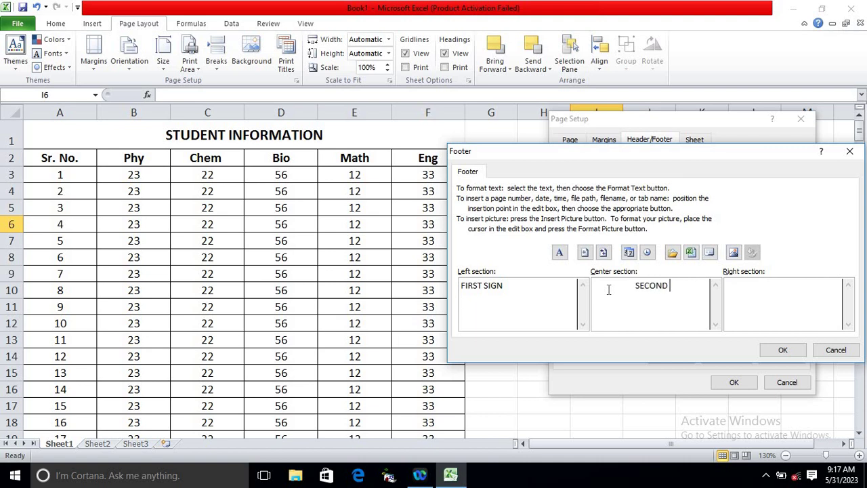
text(SIGN)
click(765, 295)
text(THIR)
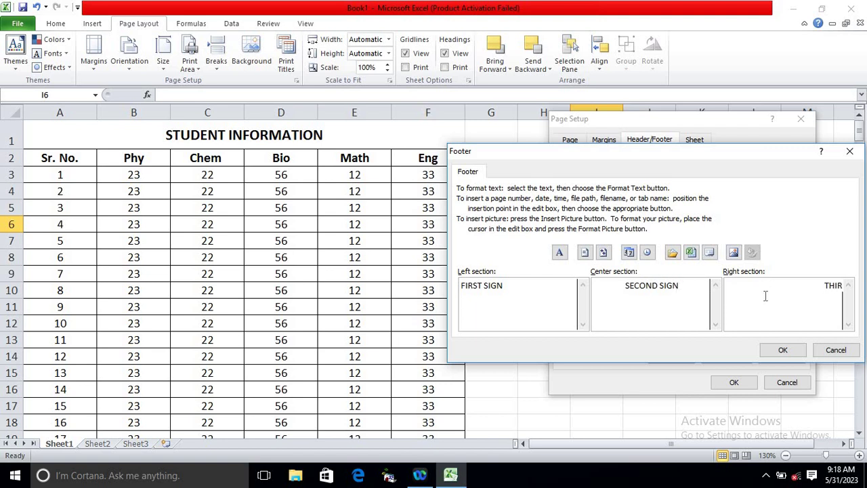
text(D SIGN)
click(586, 253)
- Format the footer's FIRST SIGN text as bold, size 12
drag(504, 286, 460, 285)
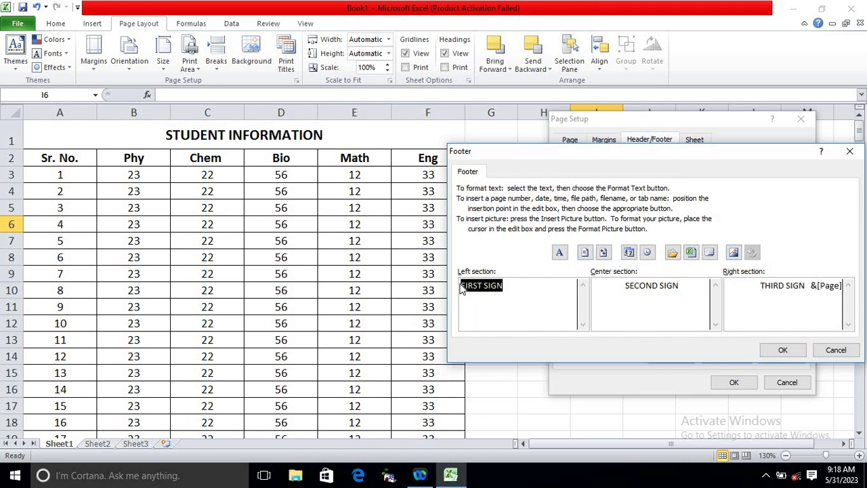
click(559, 253)
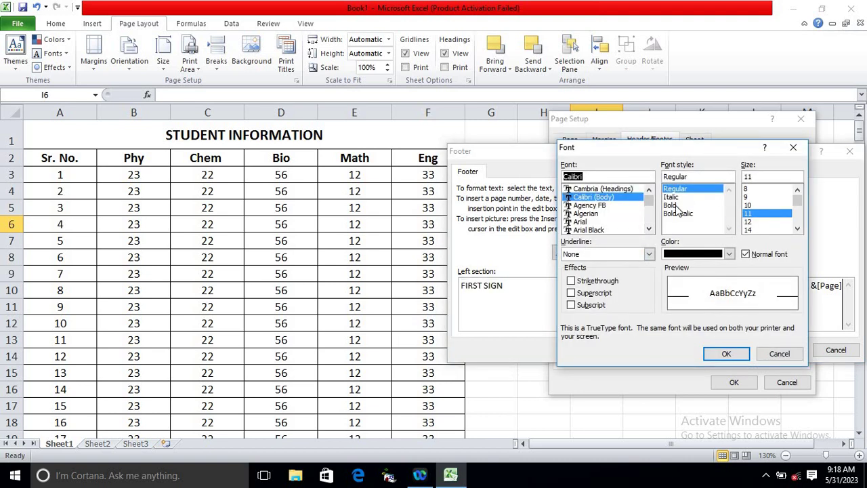
click(748, 222)
click(671, 205)
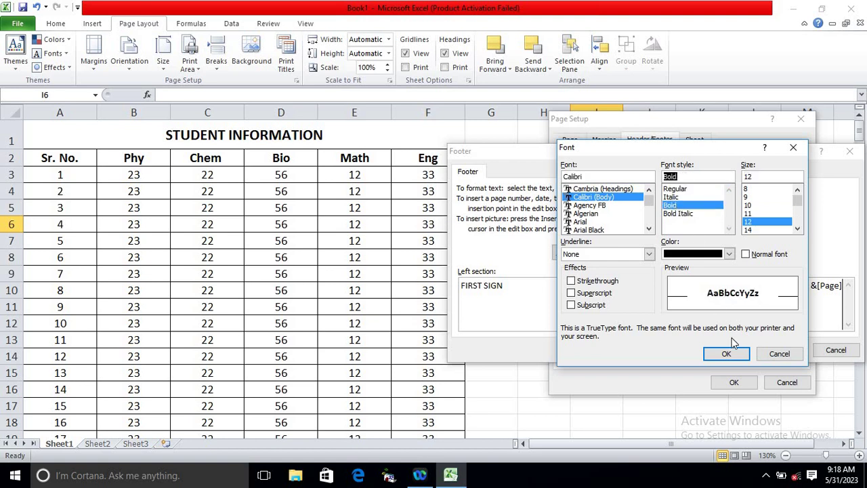
click(726, 355)
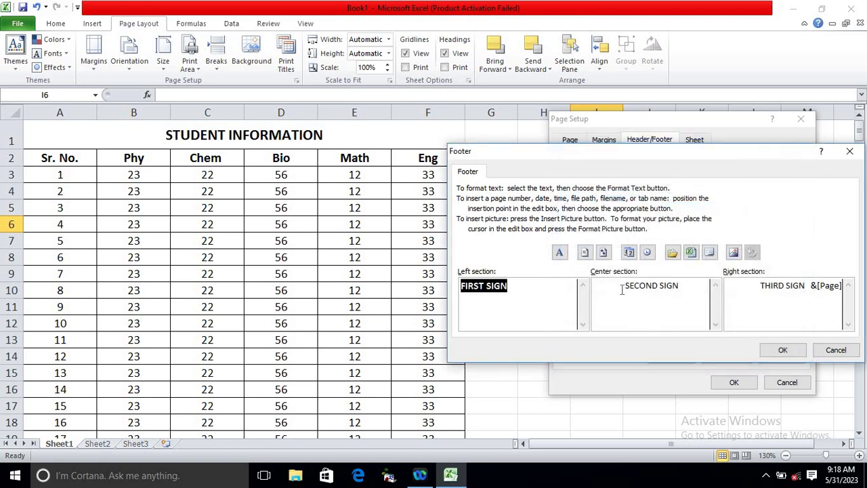
- Format the footer's SECOND SIGN text as bold, size 12
drag(622, 289, 692, 283)
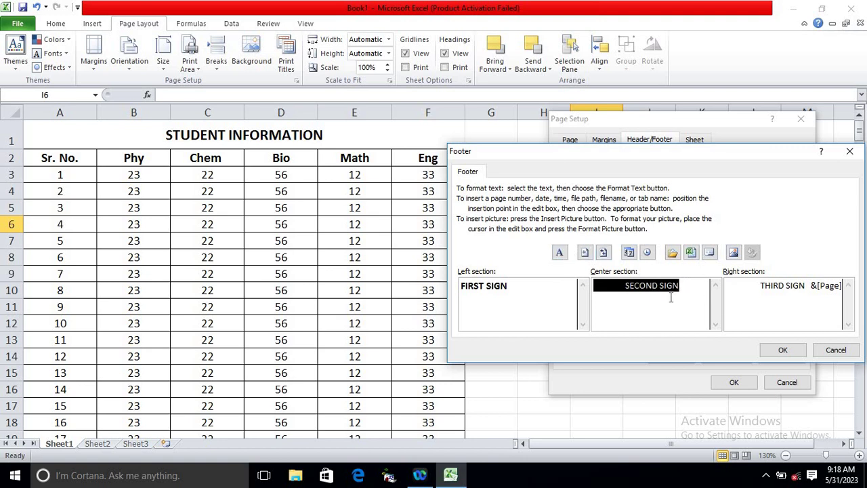
click(558, 253)
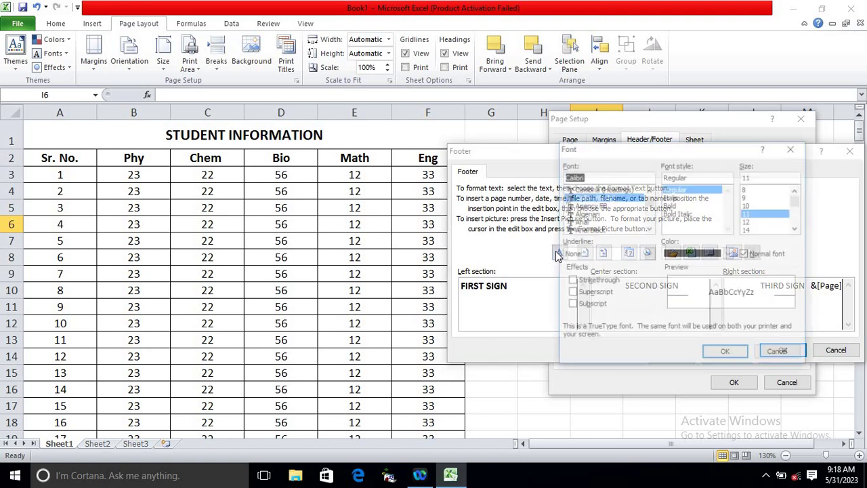
click(756, 222)
click(675, 207)
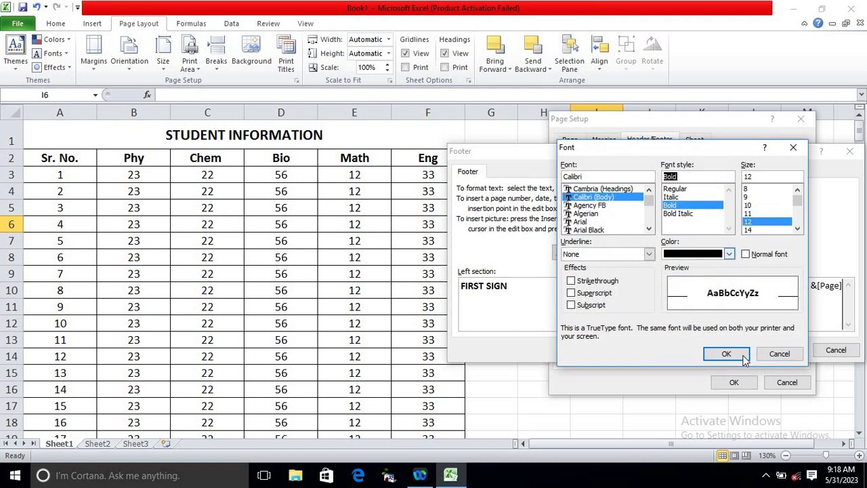
click(726, 354)
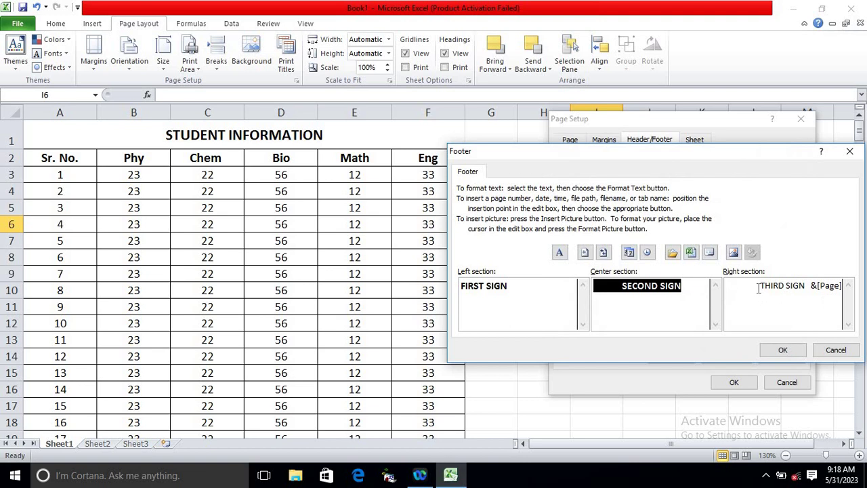
- Format the footer's THIRD SIGN text and page number as bold, size 12, and apply the custom footer to the sheet
drag(760, 287, 843, 286)
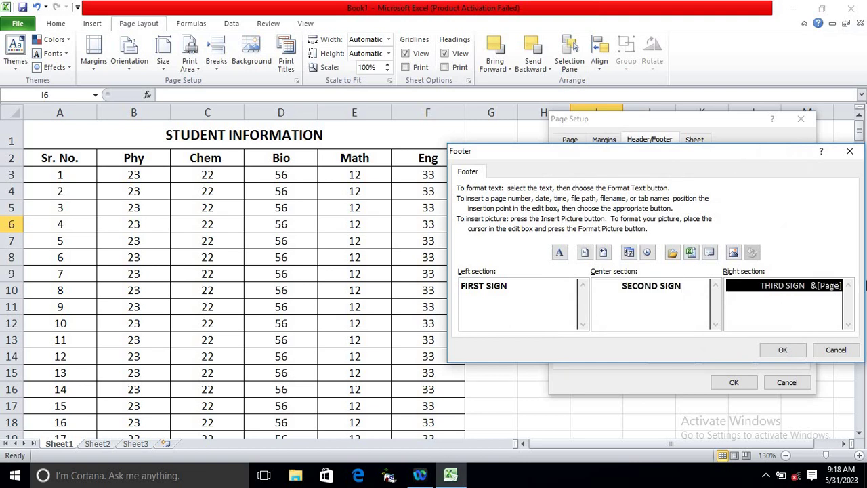
click(559, 254)
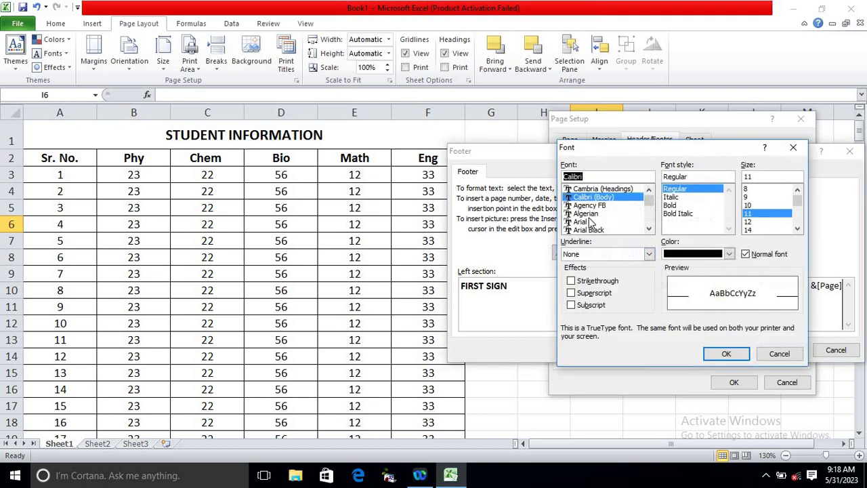
click(748, 222)
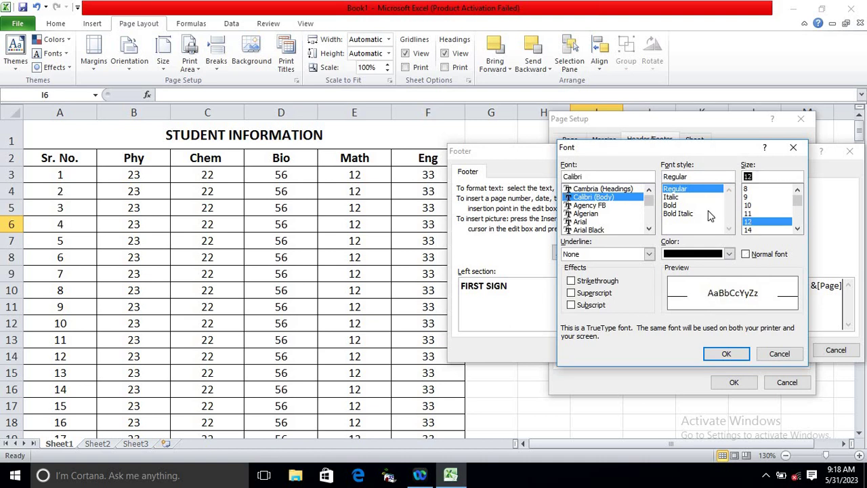
click(672, 205)
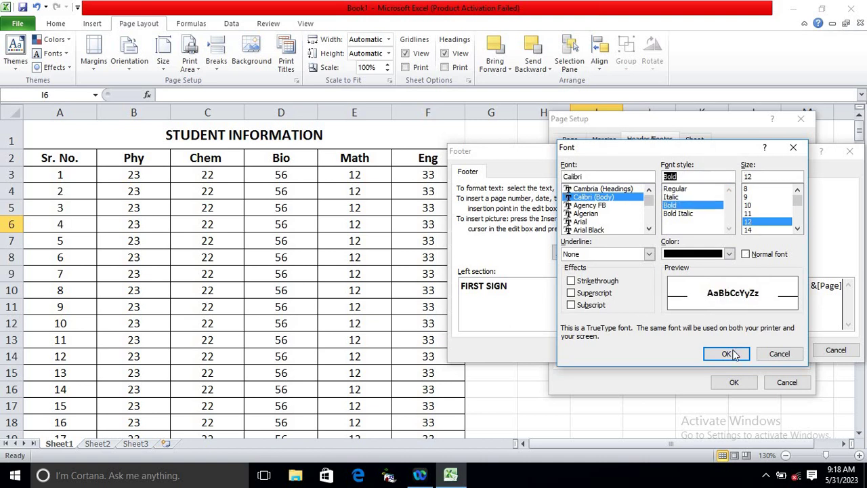
click(726, 353)
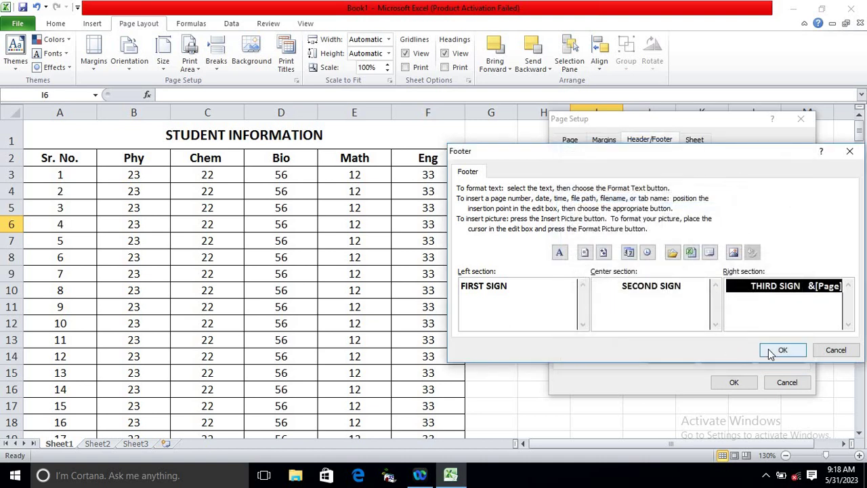
click(779, 350)
click(734, 382)
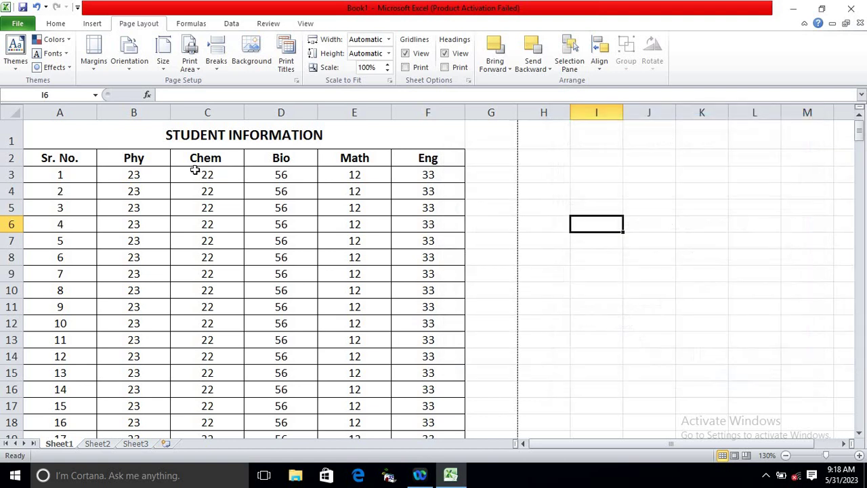
- Check the footer signatures and page numbers on the first five print preview pages, and return to the worksheet
click(15, 26)
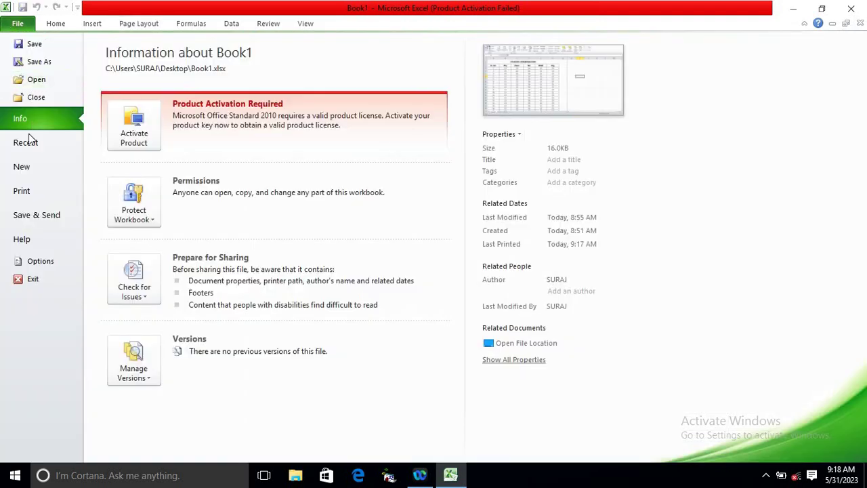
click(22, 194)
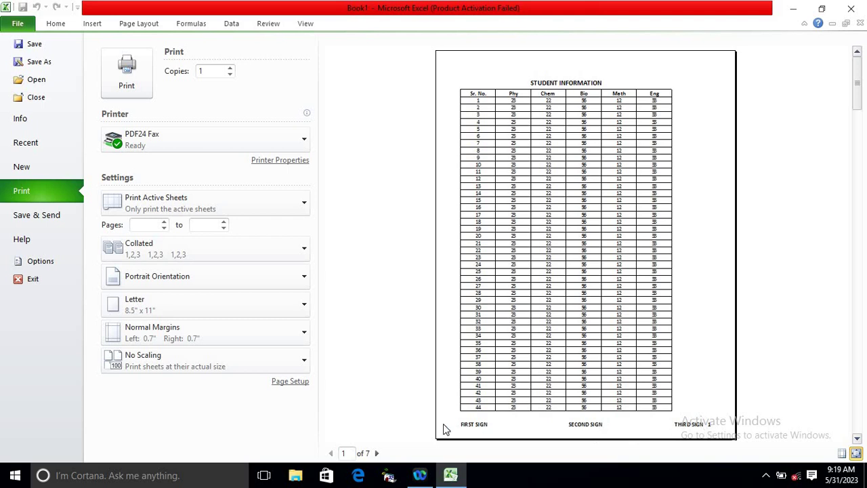
click(378, 453)
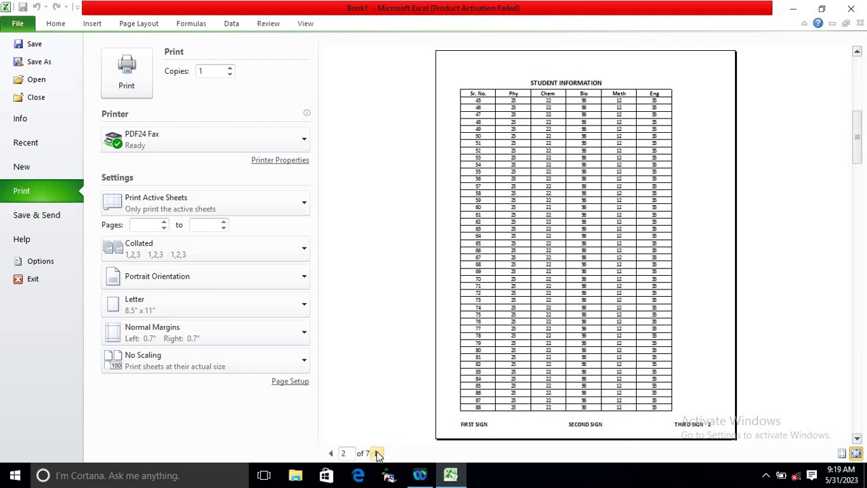
click(378, 453)
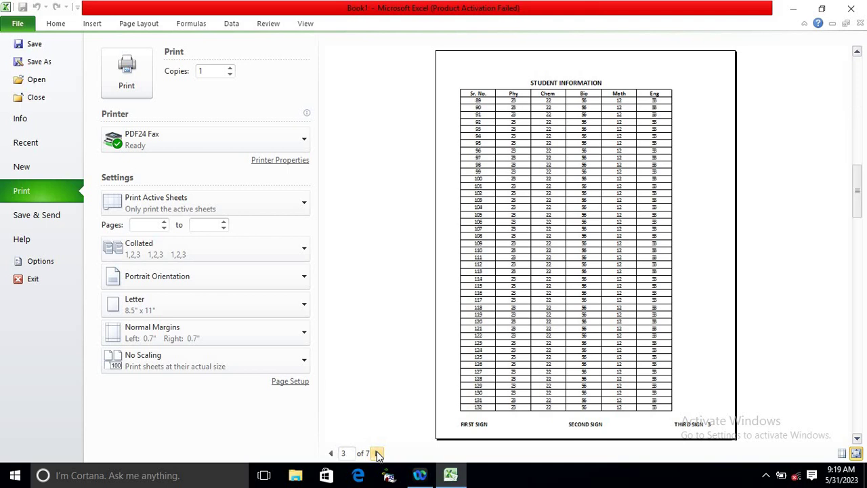
click(378, 453)
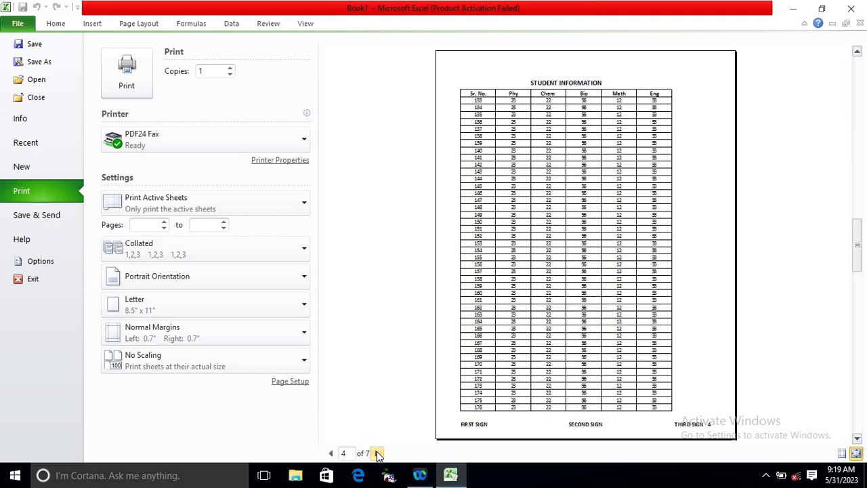
click(378, 453)
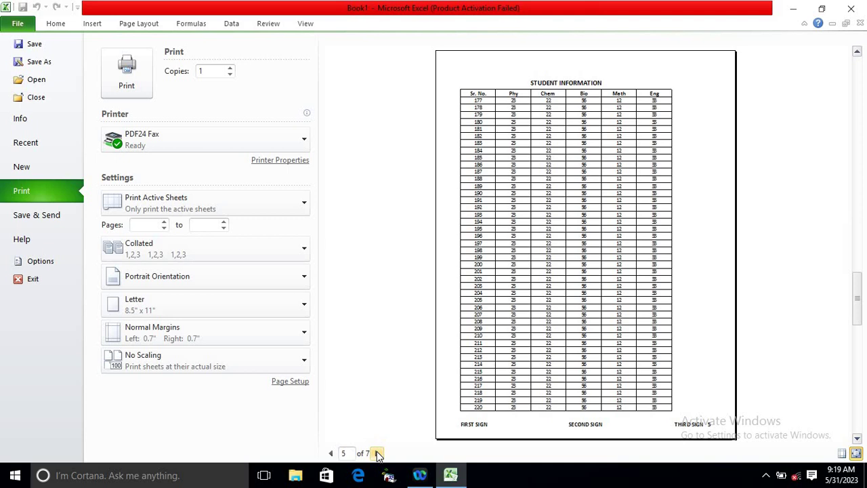
click(54, 23)
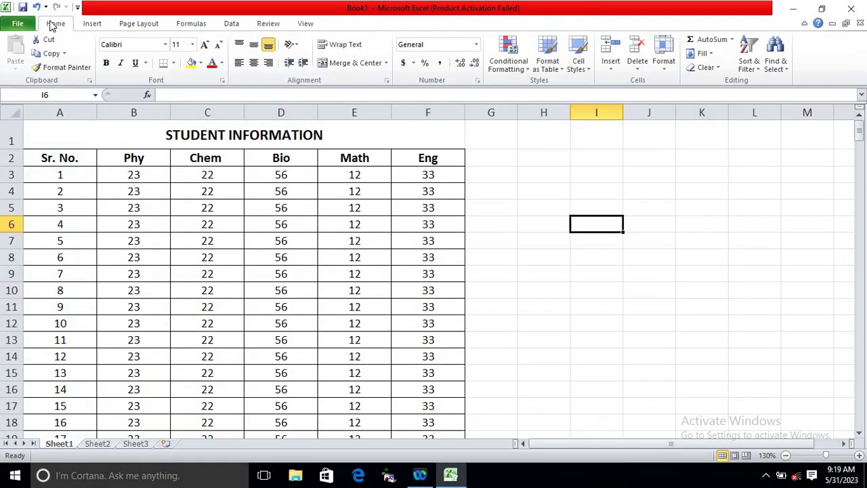
- Set the sheet's top page margin to 0.5
click(143, 25)
click(94, 74)
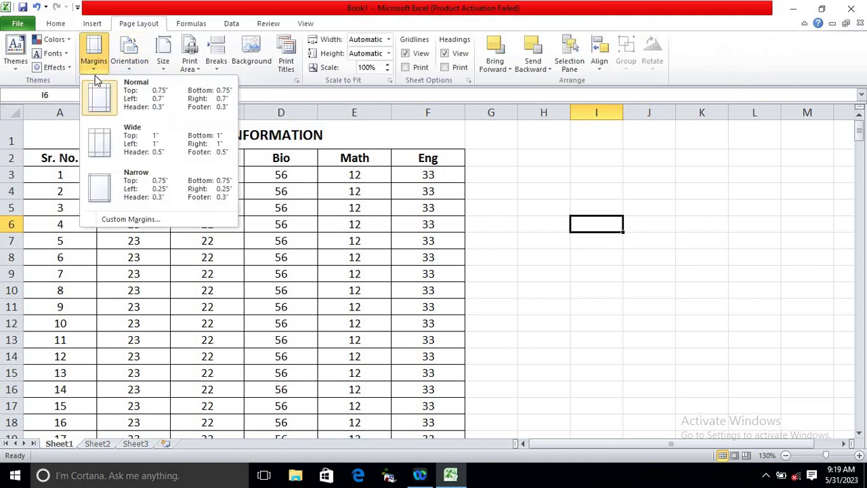
click(142, 224)
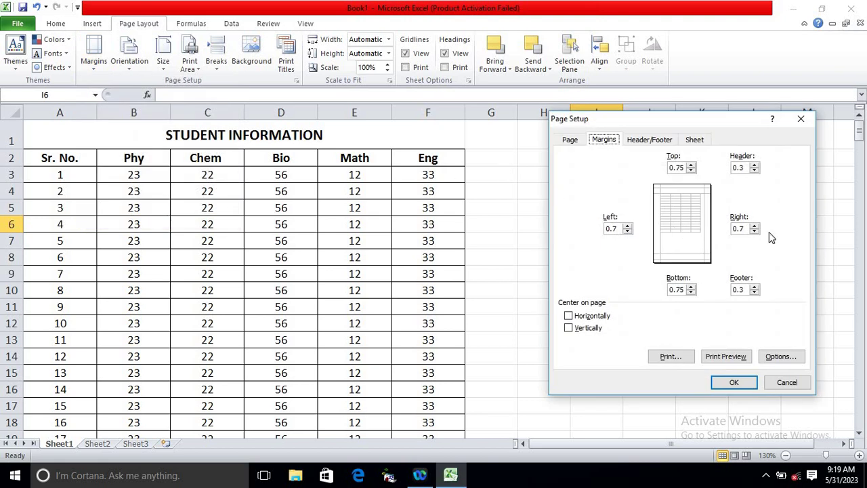
double_click(684, 167)
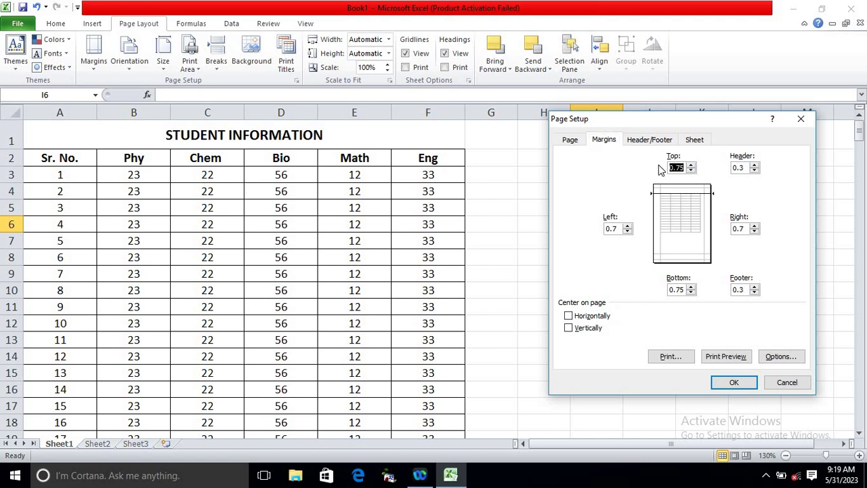
text(0.5)
click(722, 384)
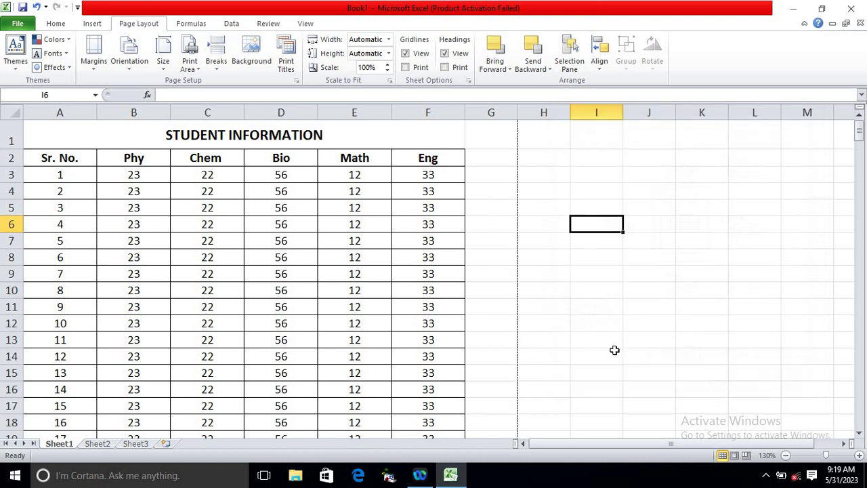
- Check the top margin on the first two pages in the print preview
click(20, 24)
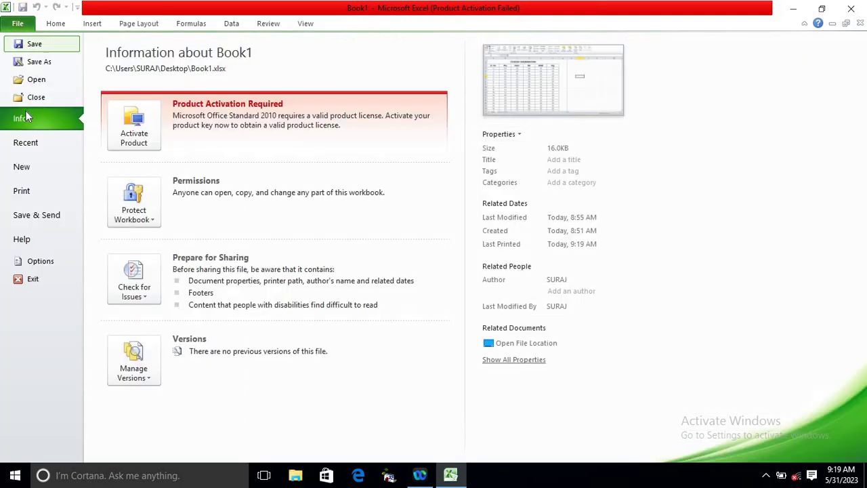
click(22, 192)
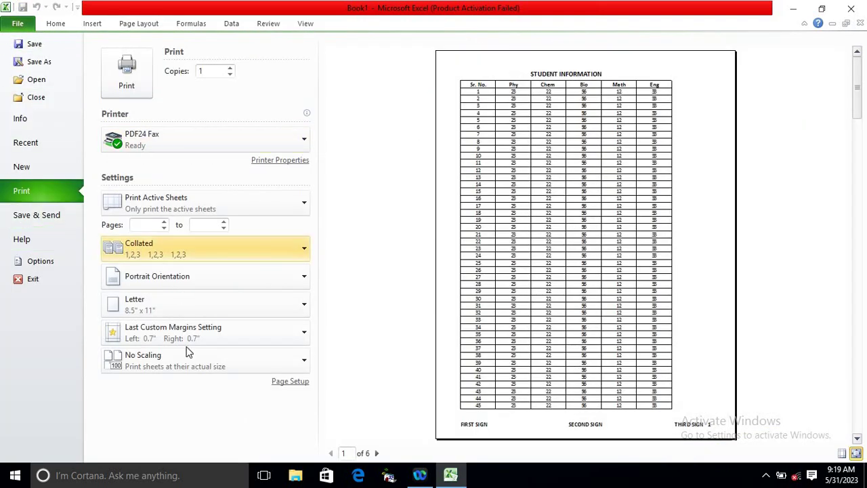
click(377, 453)
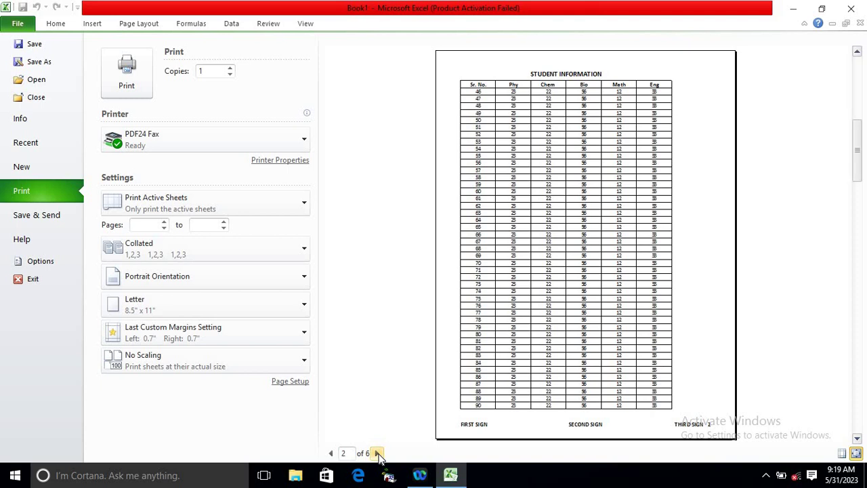
- Check the top margin and footer on page 3 of the print preview, and return to the worksheet
click(377, 453)
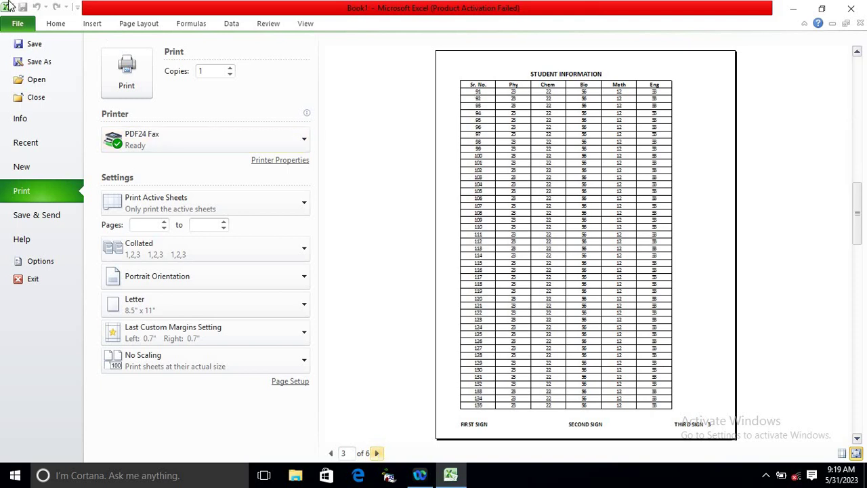
click(51, 27)
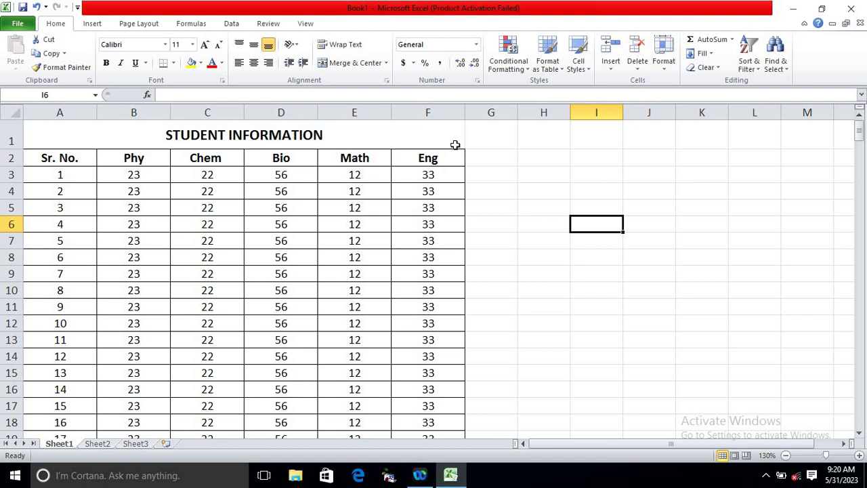
- Open the sheet's page setup at the orientation, scaling and paper size settings
click(136, 28)
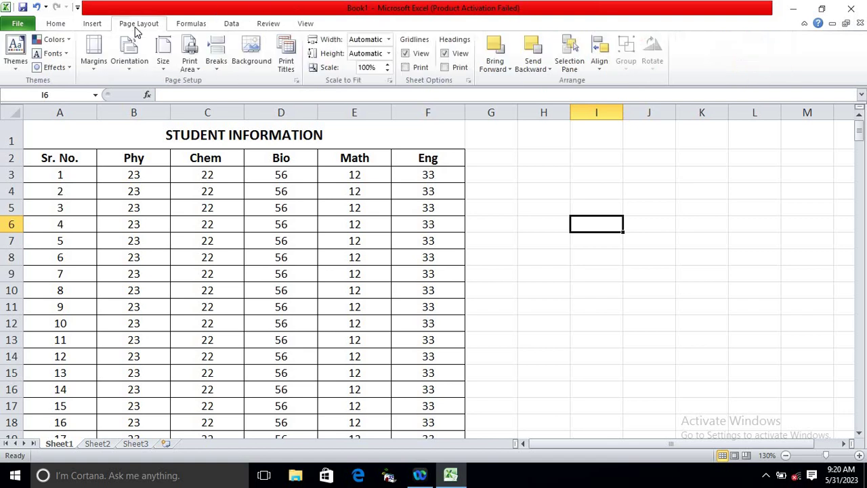
click(92, 74)
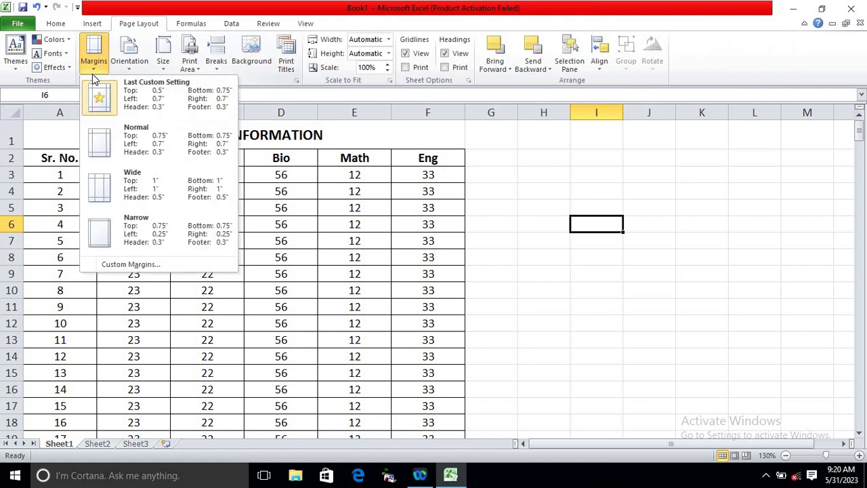
click(135, 264)
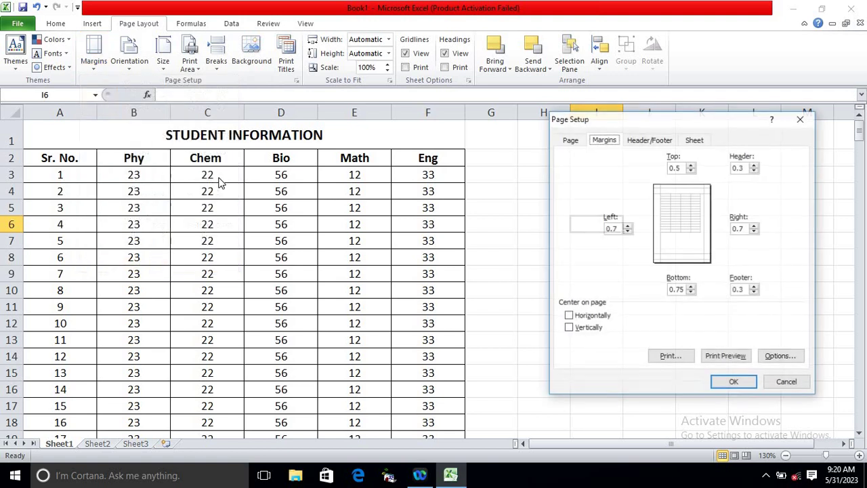
click(569, 140)
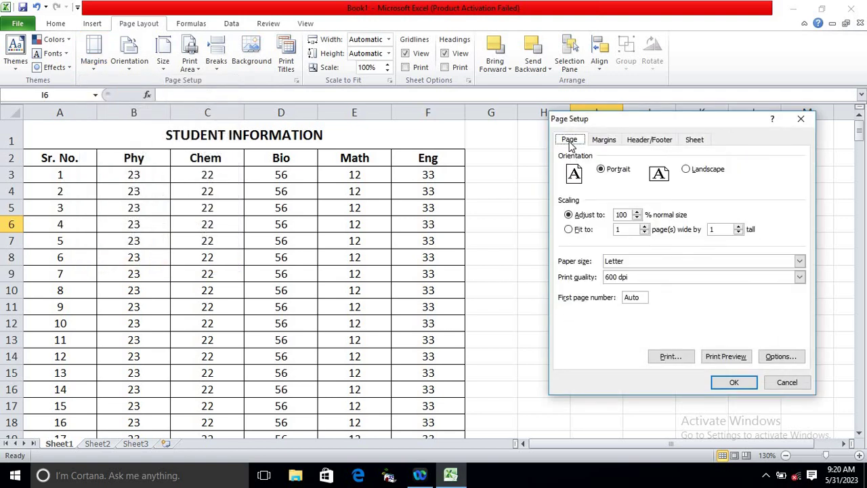